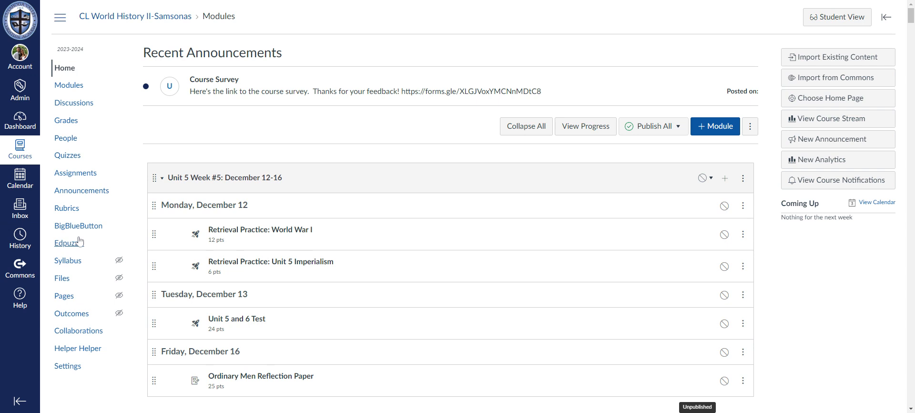
Step: Open the course settings and expand the additional options at the end of the course details
{"action": "left_click", "coordinate": [72, 371]}
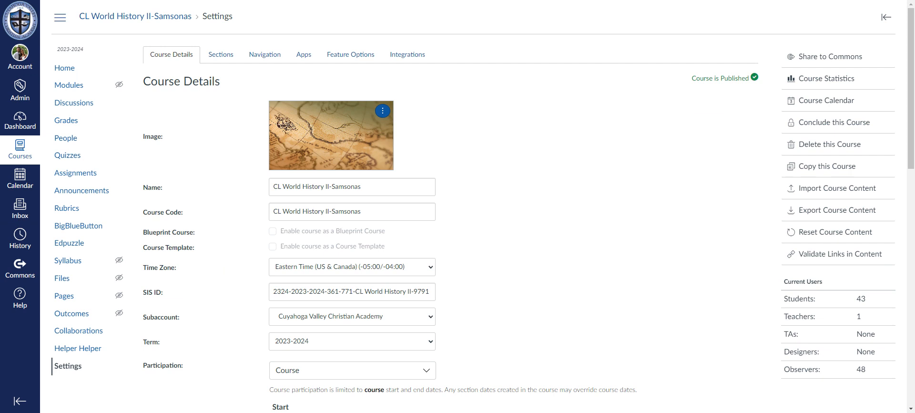
{"action": "scroll", "coordinate": [523, 238], "scroll_direction": "down", "scroll_amount": 6}
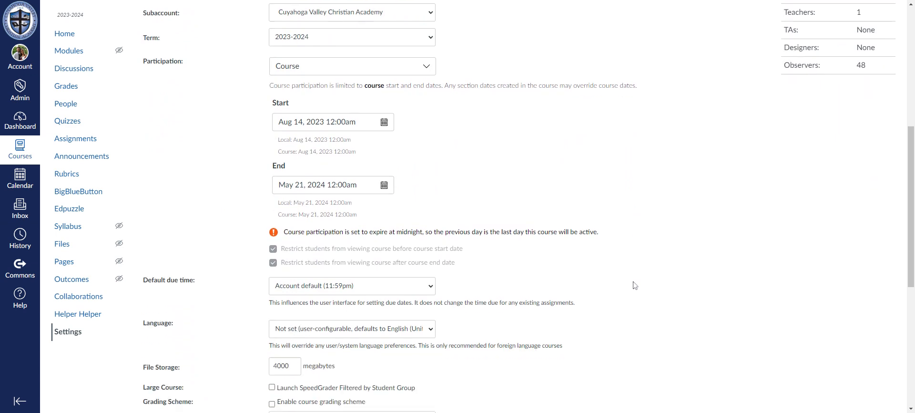
{"action": "scroll", "coordinate": [634, 285], "scroll_direction": "down", "scroll_amount": 4}
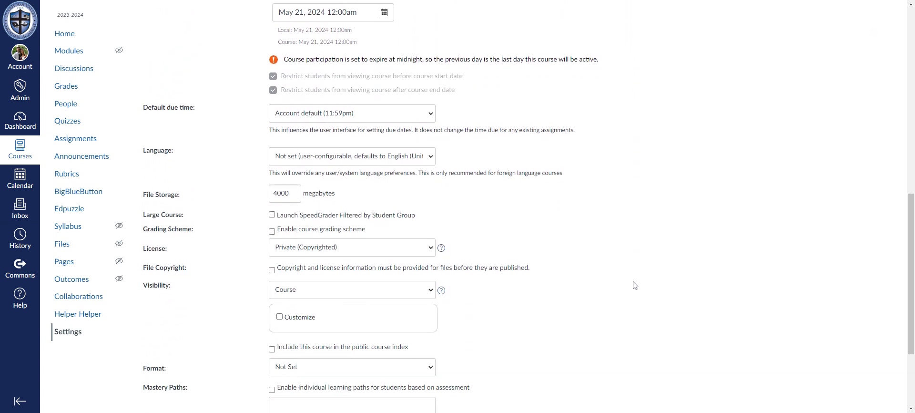
{"action": "scroll", "coordinate": [561, 246], "scroll_direction": "down", "scroll_amount": 3}
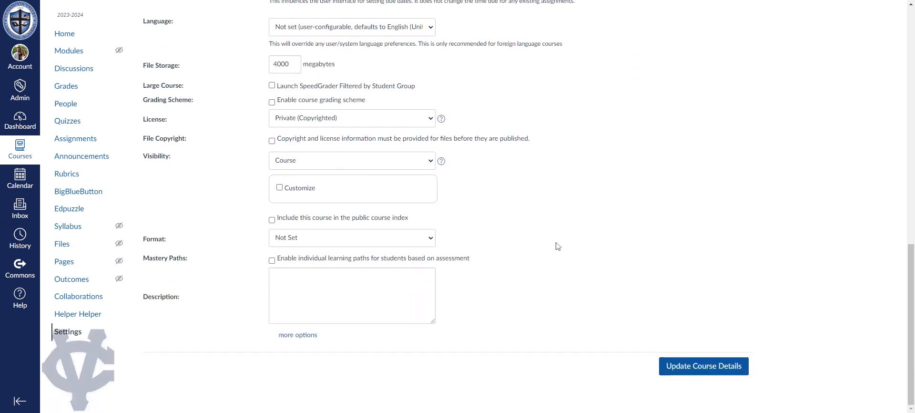
{"action": "left_click", "coordinate": [306, 339]}
{"action": "scroll", "coordinate": [517, 247], "scroll_direction": "down", "scroll_amount": 3}
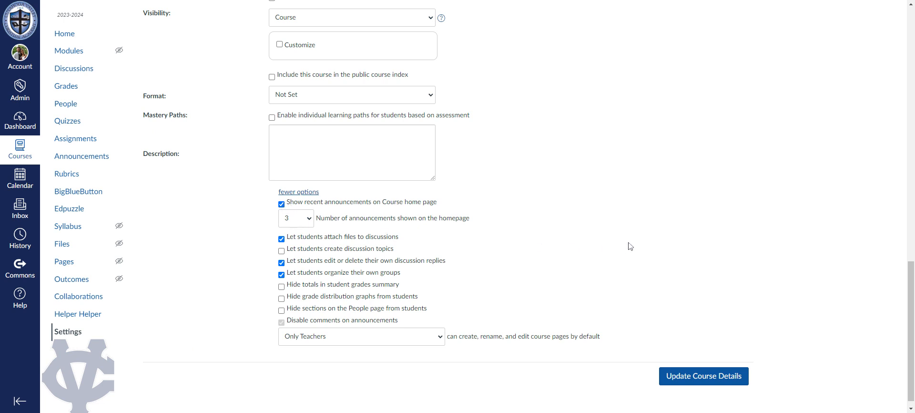
Step: Review the expanded course detail options and update the course details
{"action": "scroll", "coordinate": [620, 237], "scroll_direction": "up", "scroll_amount": 2}
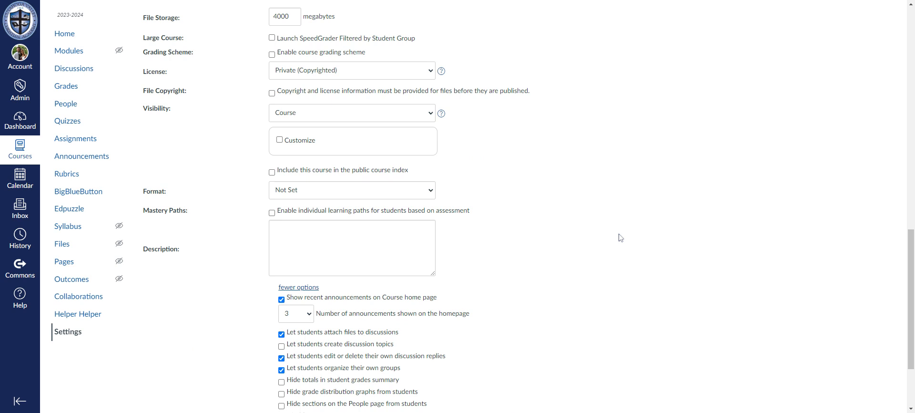
{"action": "scroll", "coordinate": [602, 253], "scroll_direction": "down", "scroll_amount": 2}
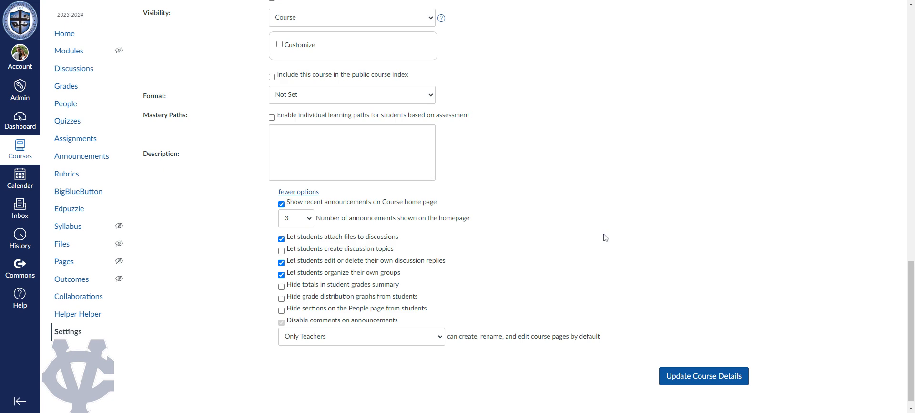
{"action": "scroll", "coordinate": [604, 237], "scroll_direction": "up", "scroll_amount": 9}
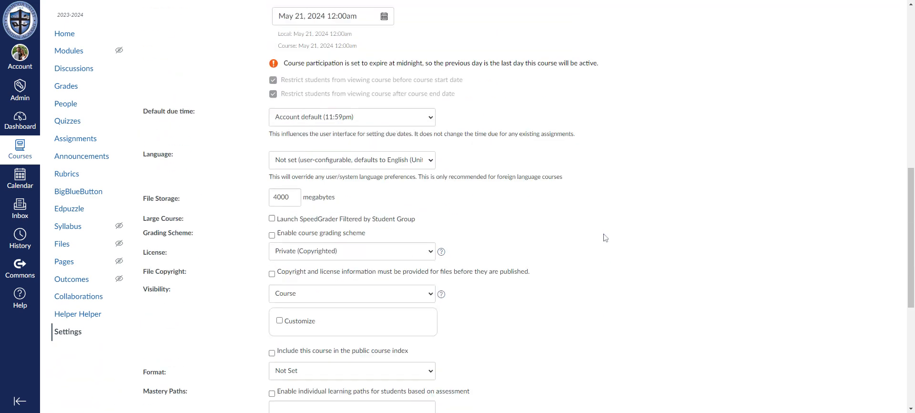
{"action": "scroll", "coordinate": [604, 237], "scroll_direction": "up", "scroll_amount": 7}
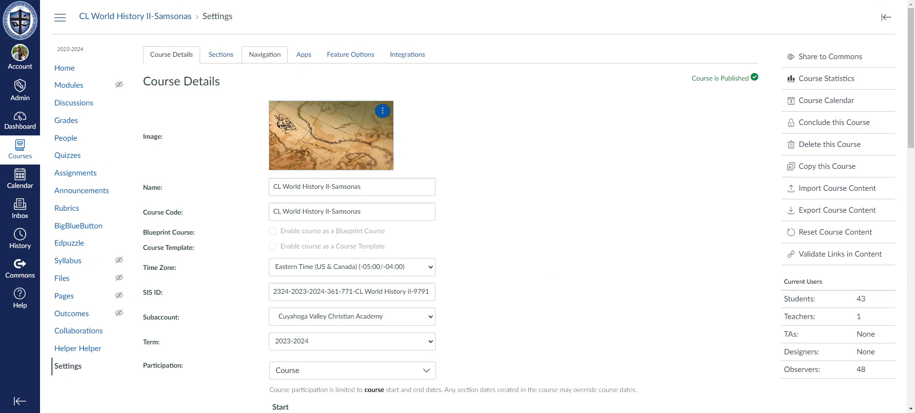
{"action": "scroll", "coordinate": [577, 204], "scroll_direction": "down", "scroll_amount": 15}
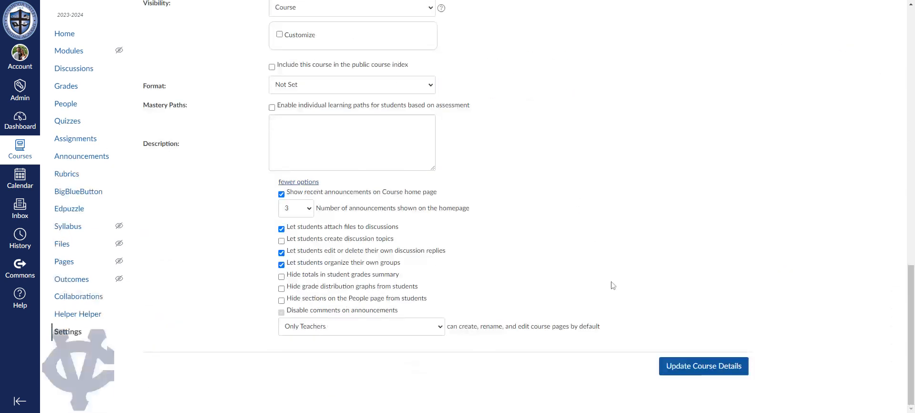
{"action": "left_click", "coordinate": [692, 367]}
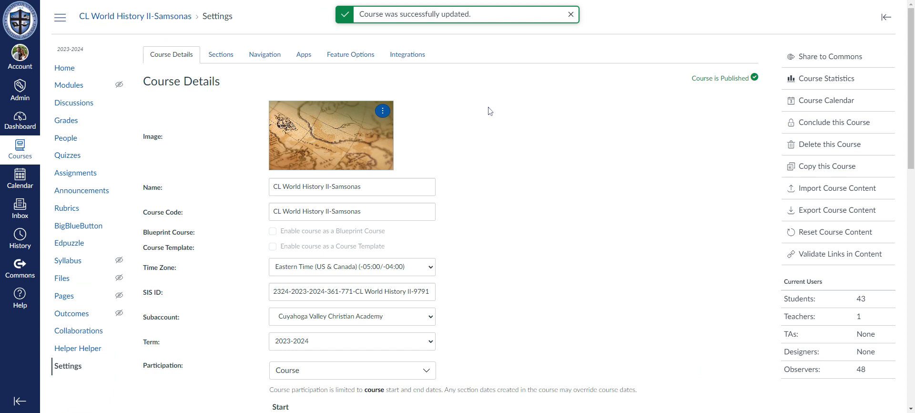
Step: Open the course navigation settings and disable the Assignments item for students
{"action": "left_click", "coordinate": [262, 55]}
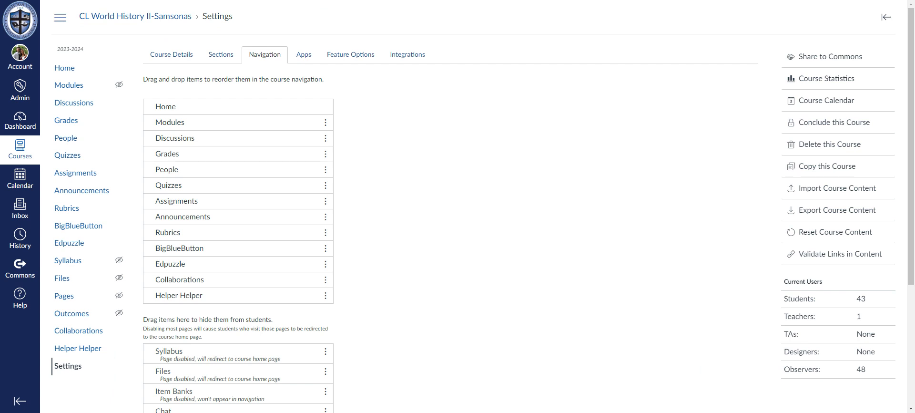
{"action": "scroll", "coordinate": [434, 219], "scroll_direction": "down", "scroll_amount": 3}
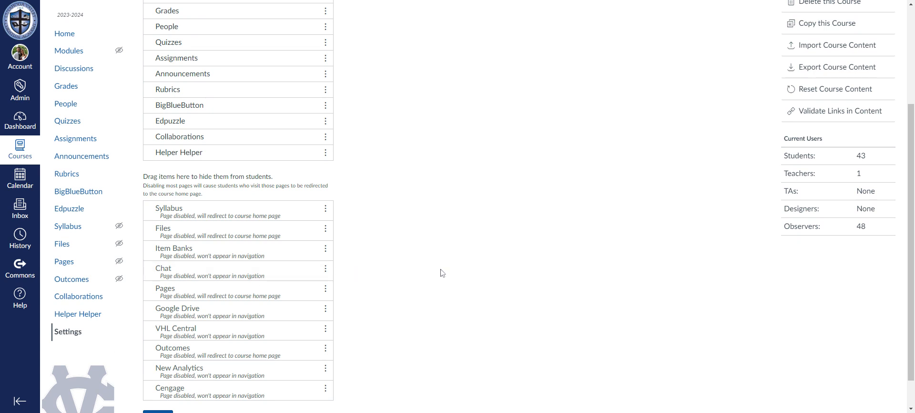
{"action": "scroll", "coordinate": [441, 273], "scroll_direction": "up", "scroll_amount": 1}
{"action": "left_click", "coordinate": [324, 109]}
{"action": "left_click", "coordinate": [307, 134]}
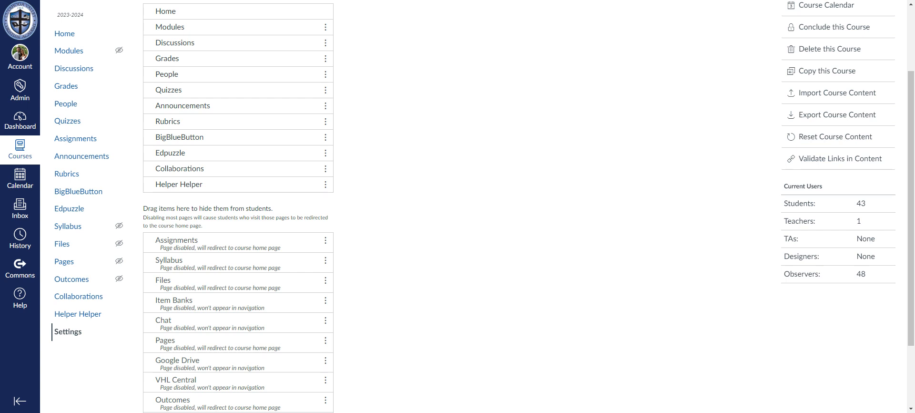
Step: Move Helper Helper and BigBlueButton into the list of navigation items hidden from students
{"action": "scroll", "coordinate": [419, 198], "scroll_direction": "up", "scroll_amount": 2}
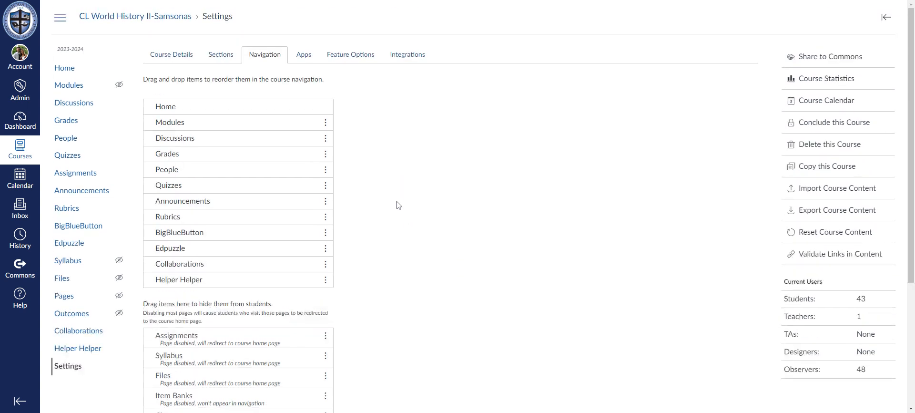
{"action": "left_click_drag", "start_coordinate": [188, 282], "coordinate": [203, 319]}
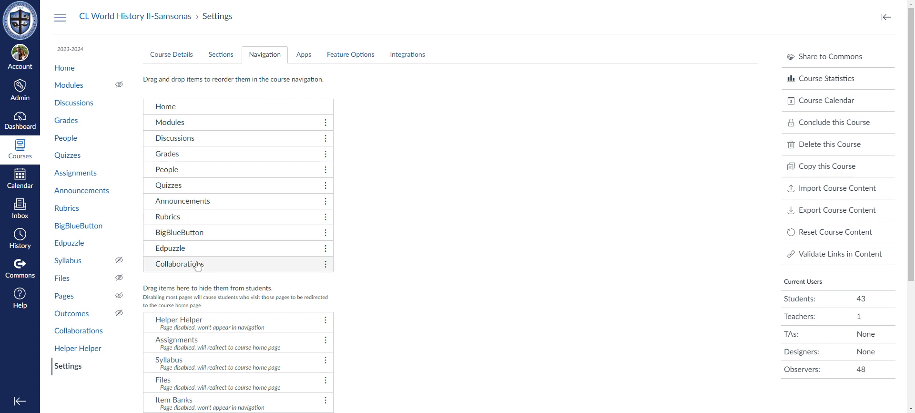
{"action": "left_click_drag", "start_coordinate": [200, 235], "coordinate": [211, 314]}
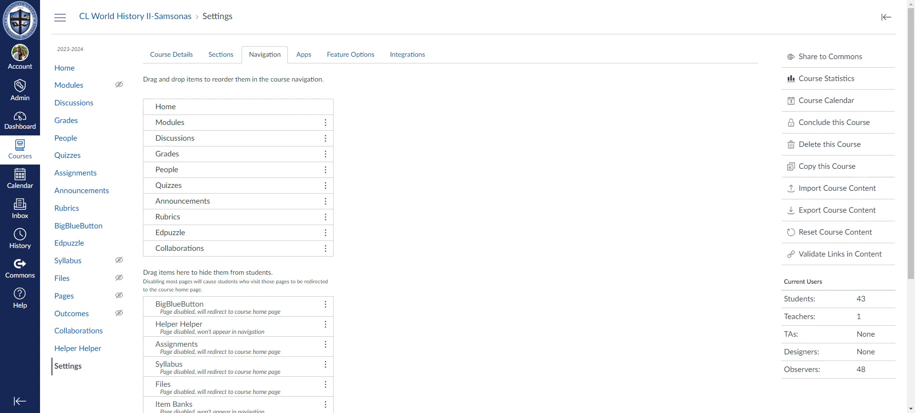
Step: Check the visible and hidden navigation items and save the course navigation changes
{"action": "scroll", "coordinate": [341, 286], "scroll_direction": "down", "scroll_amount": 4}
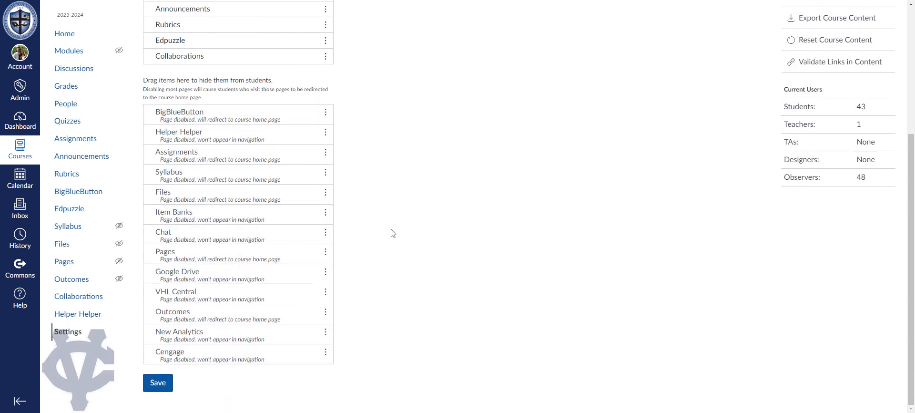
{"action": "scroll", "coordinate": [393, 232], "scroll_direction": "up", "scroll_amount": 2}
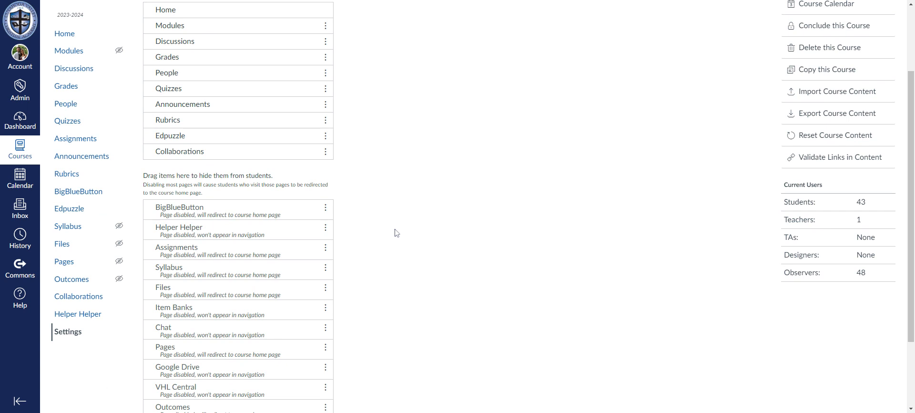
{"action": "scroll", "coordinate": [394, 232], "scroll_direction": "up", "scroll_amount": 2}
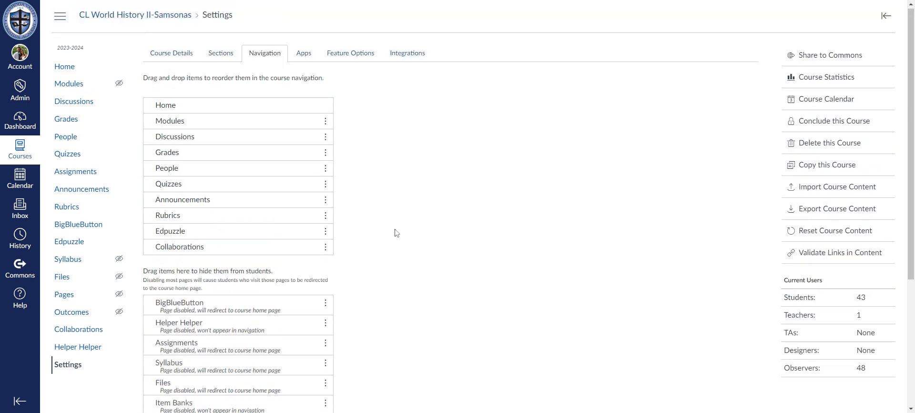
{"action": "scroll", "coordinate": [395, 232], "scroll_direction": "down", "scroll_amount": 4}
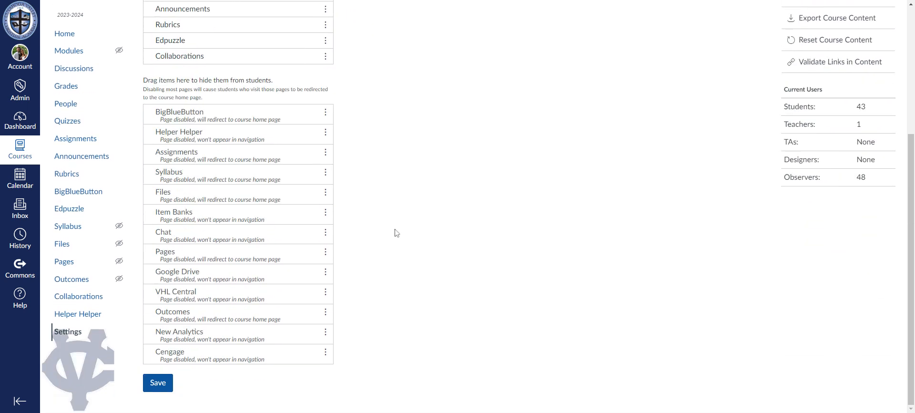
{"action": "left_click", "coordinate": [163, 383]}
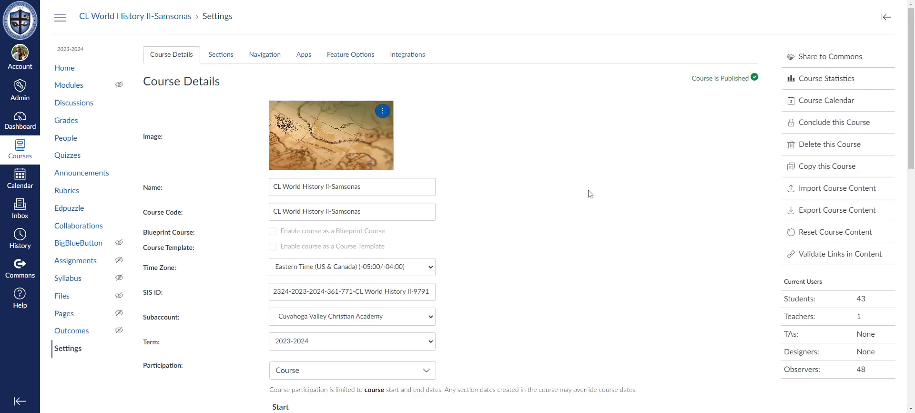
Step: Expand the additional options in the course details again, and return to the course navigation settings
{"action": "scroll", "coordinate": [227, 244], "scroll_direction": "down", "scroll_amount": 9}
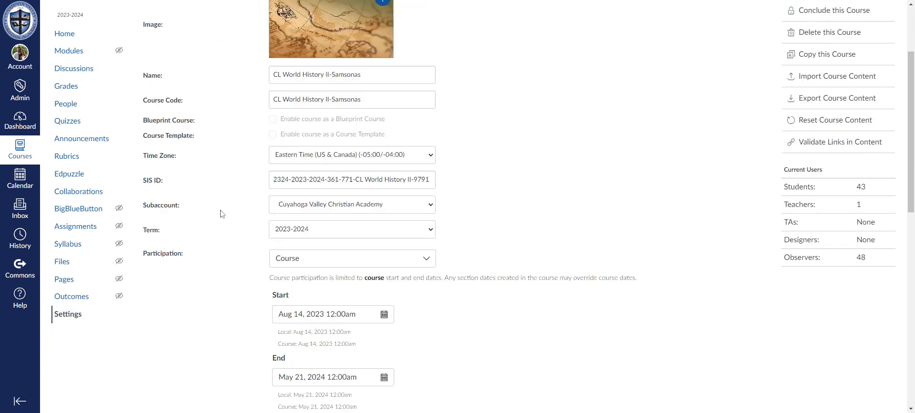
{"action": "scroll", "coordinate": [227, 243], "scroll_direction": "down", "scroll_amount": 3}
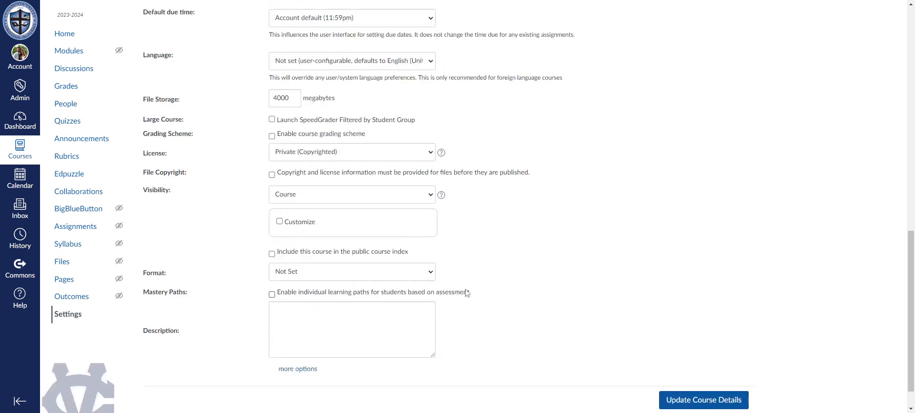
{"action": "left_click", "coordinate": [297, 369]}
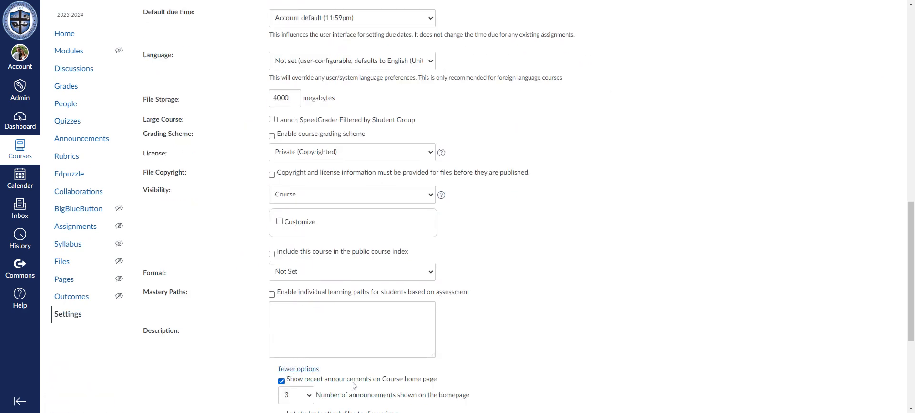
{"action": "scroll", "coordinate": [355, 383], "scroll_direction": "up", "scroll_amount": 7}
{"action": "scroll", "coordinate": [338, 374], "scroll_direction": "up", "scroll_amount": 6}
{"action": "left_click", "coordinate": [267, 57]}
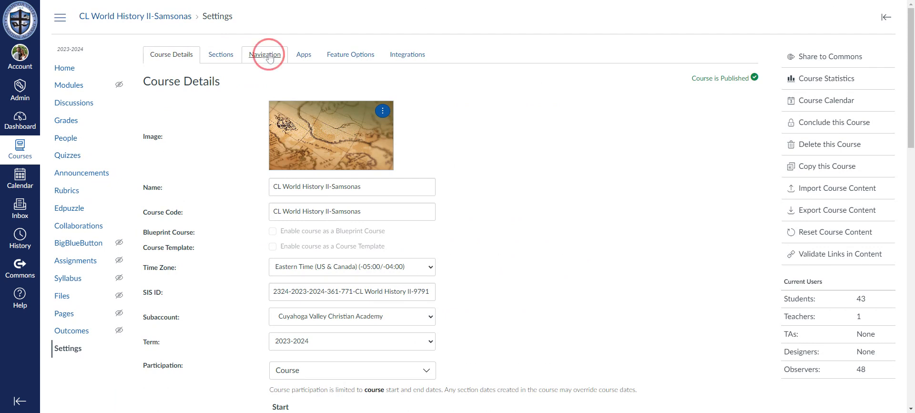